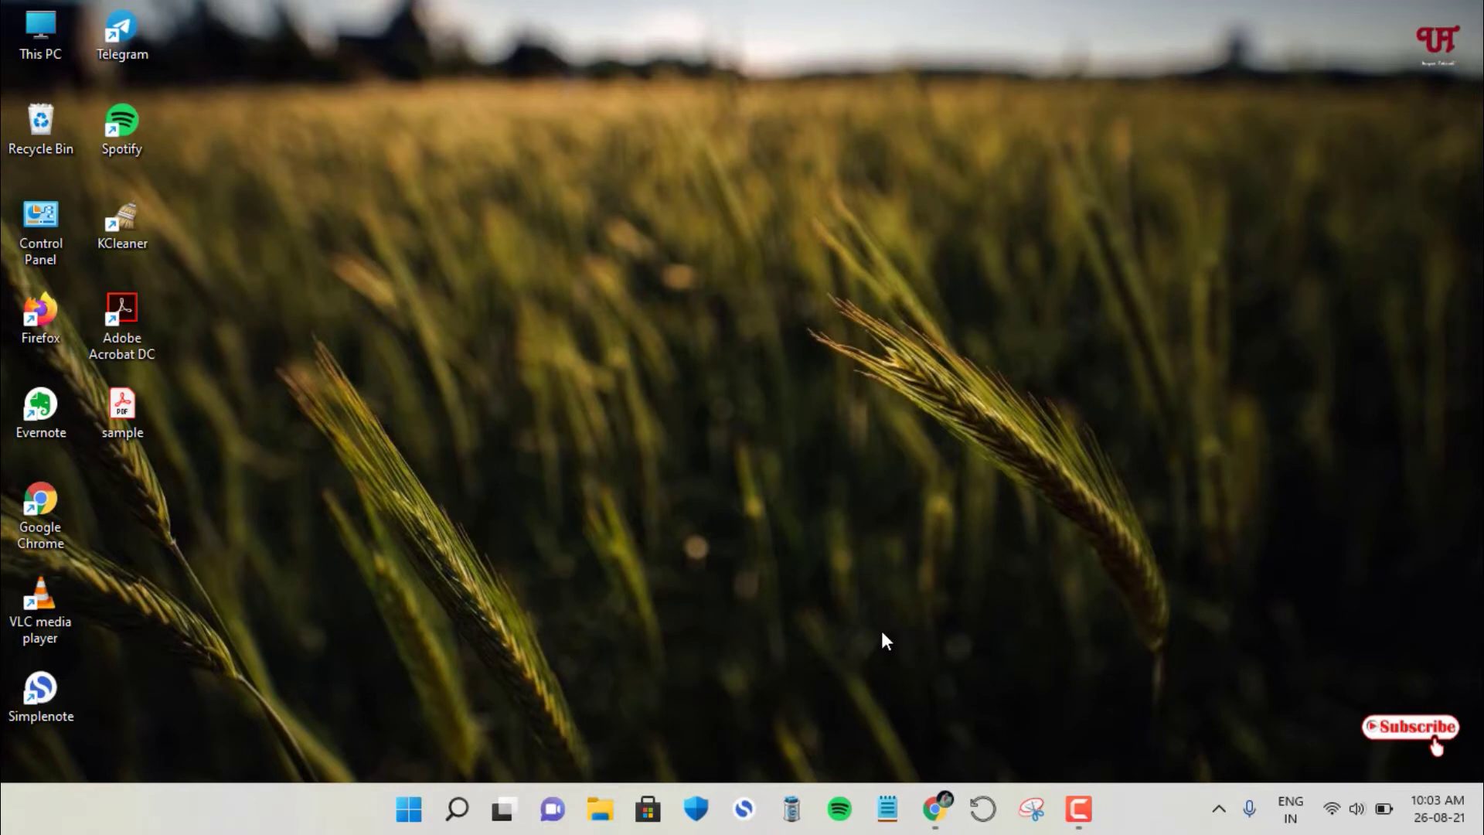
# Launch Google Chrome from the taskbar to show My Drive's suggested sample files
pyautogui.click(934, 808)
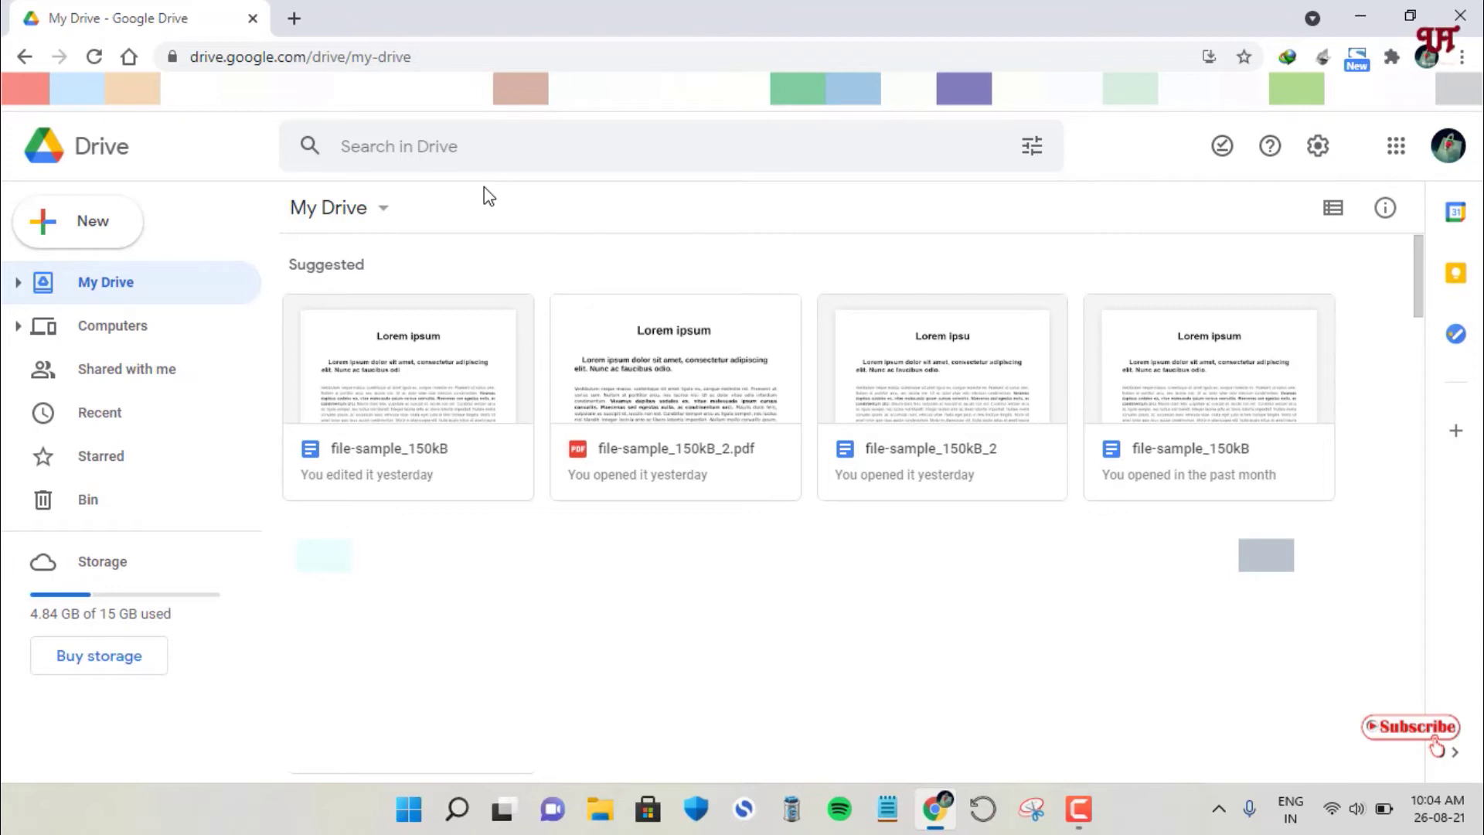
# Upload the sample PDF from the Desktop through New > File upload
pyautogui.click(58, 230)
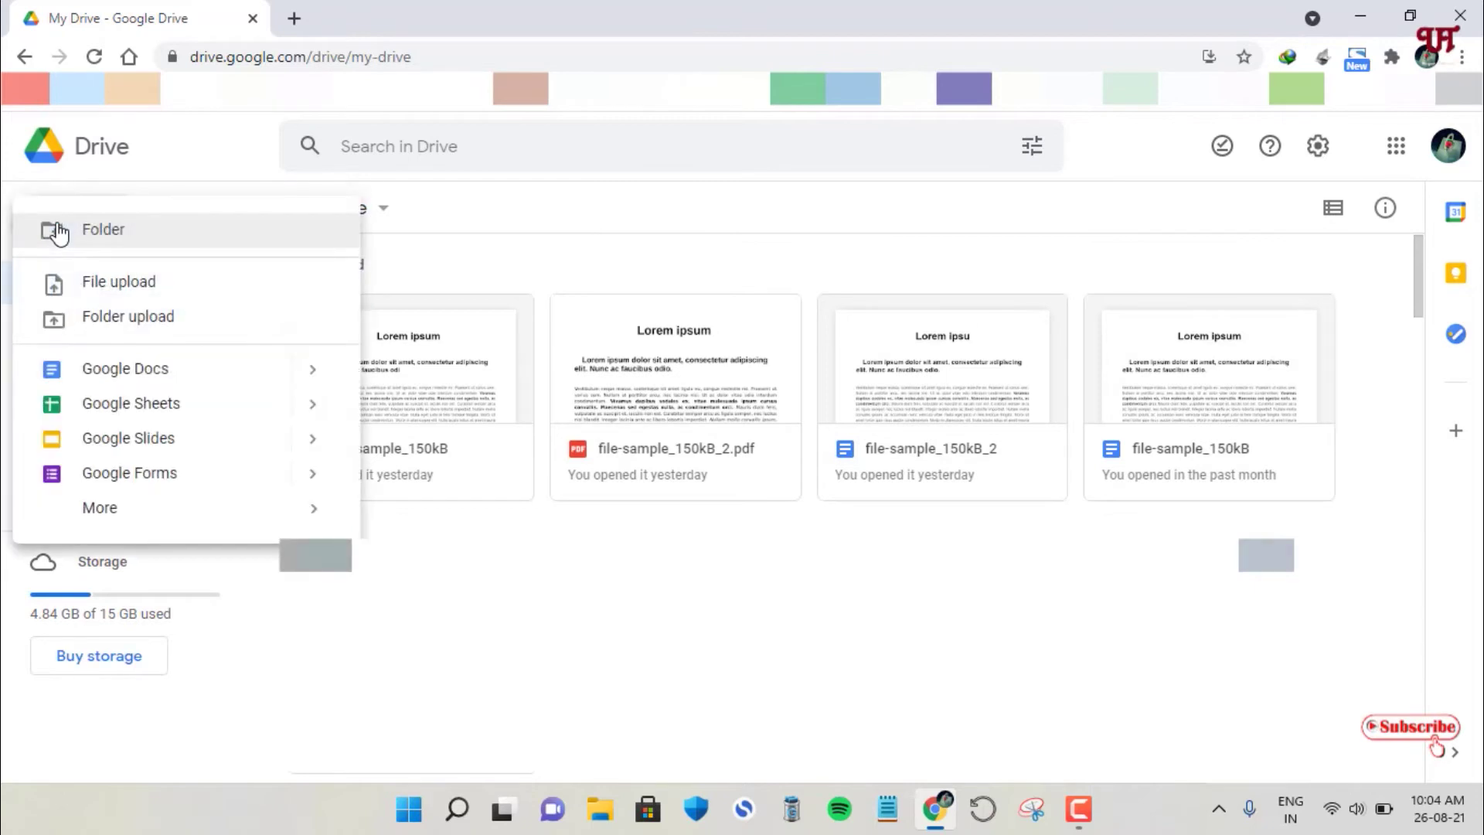
pyautogui.click(116, 284)
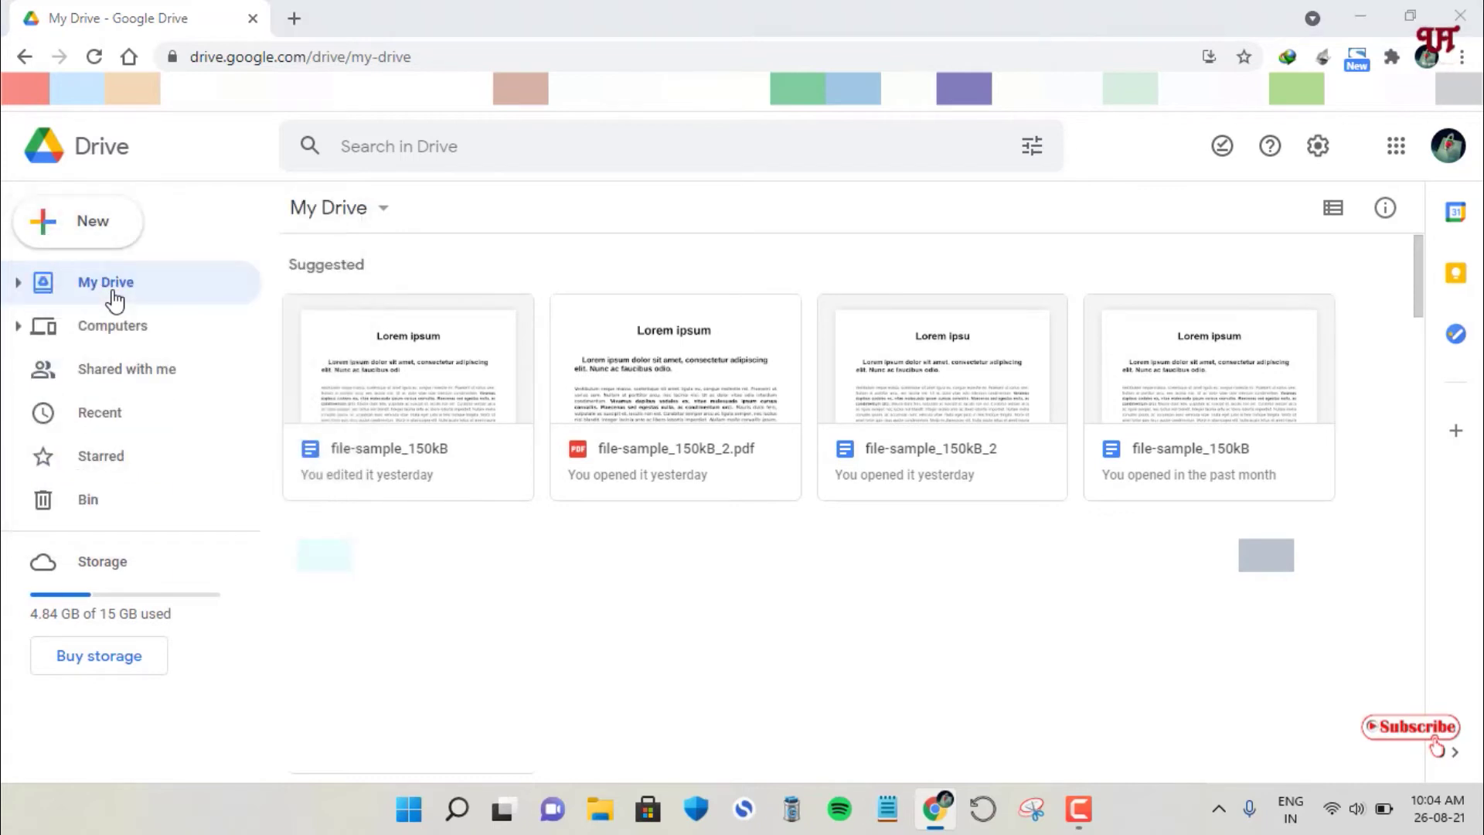
pyautogui.click(93, 232)
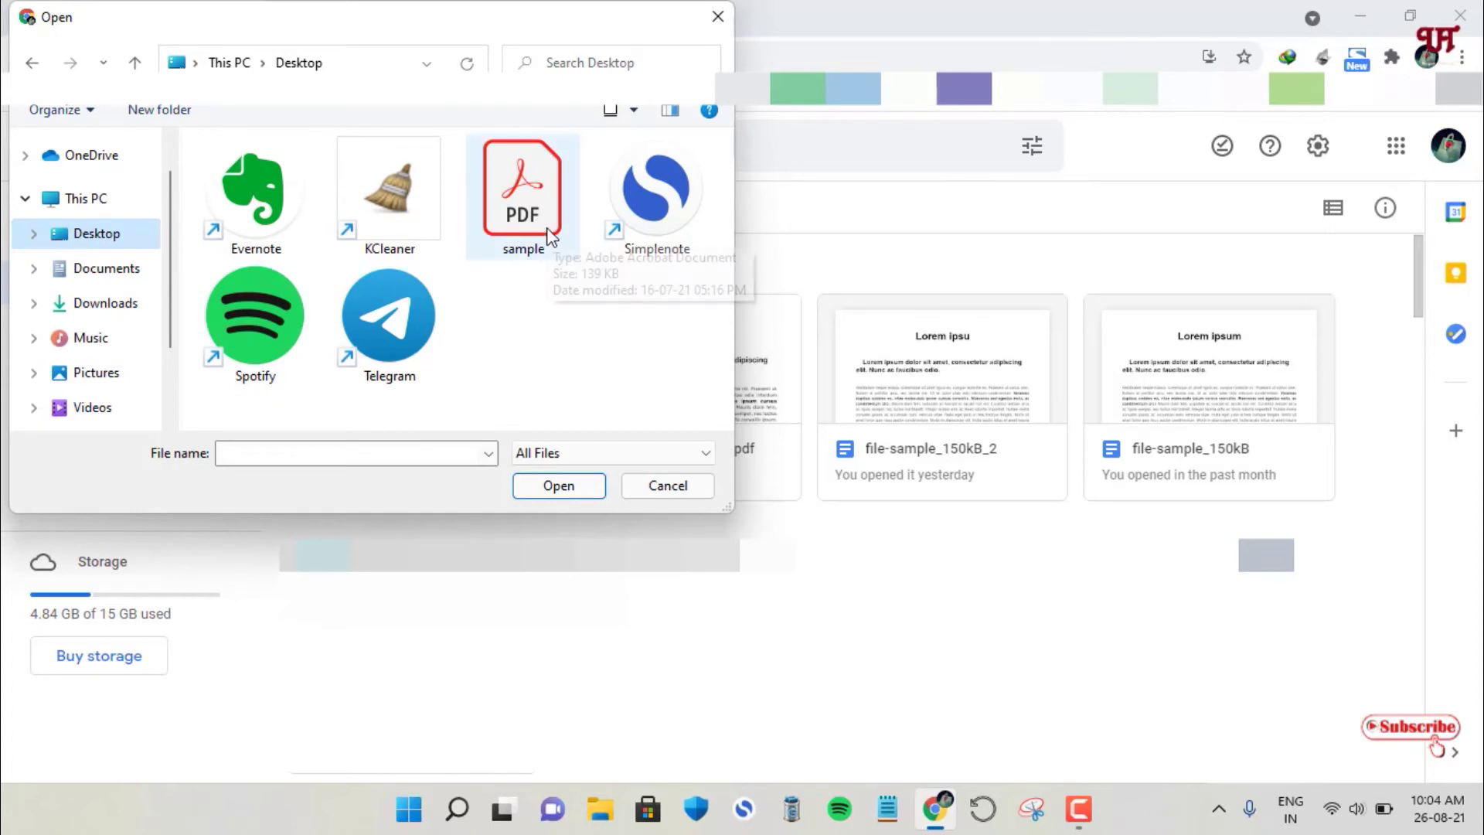
pyautogui.moveTo(522, 195)
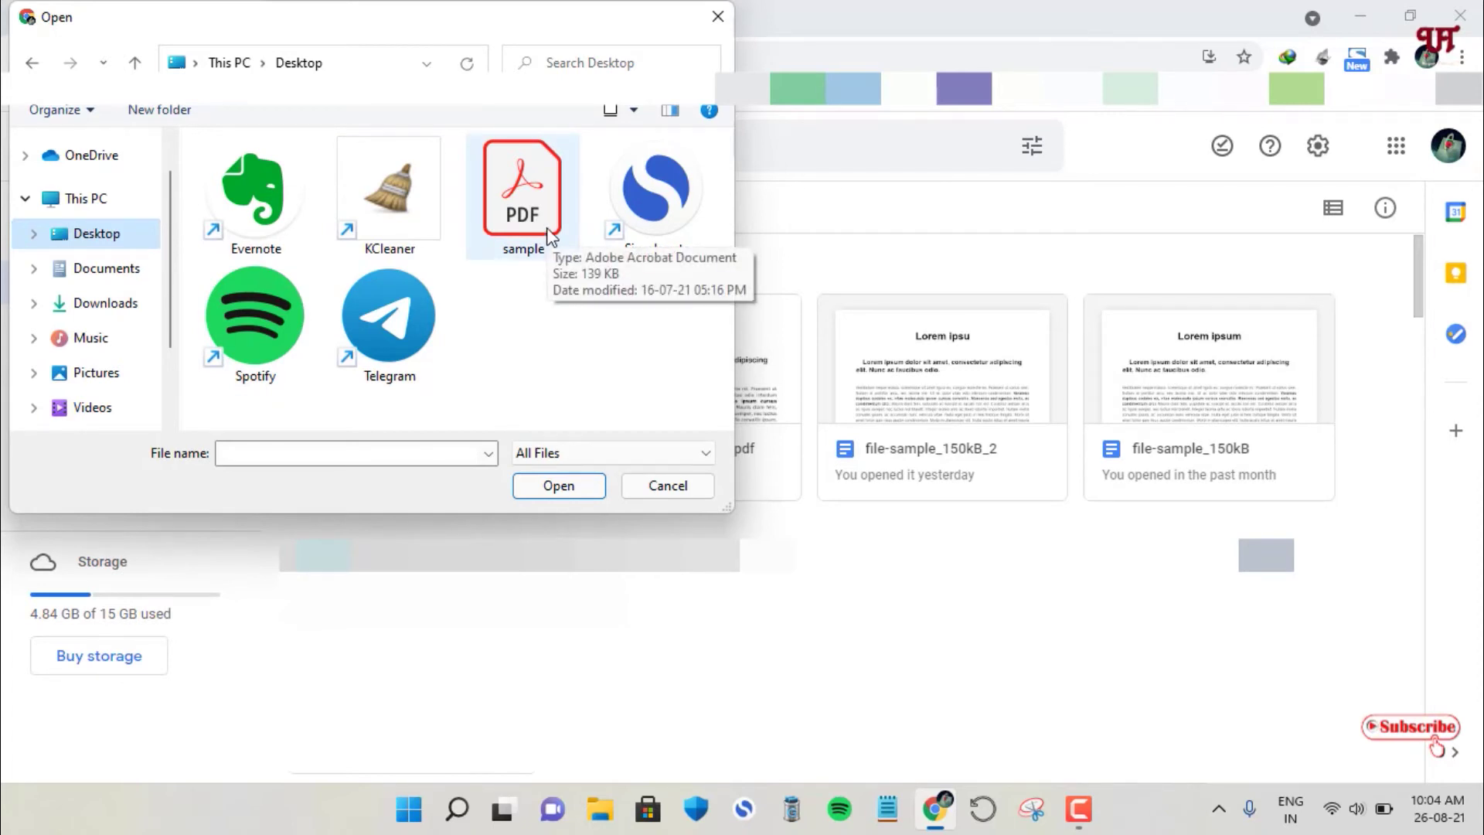
pyautogui.click(523, 197)
pyautogui.click(558, 485)
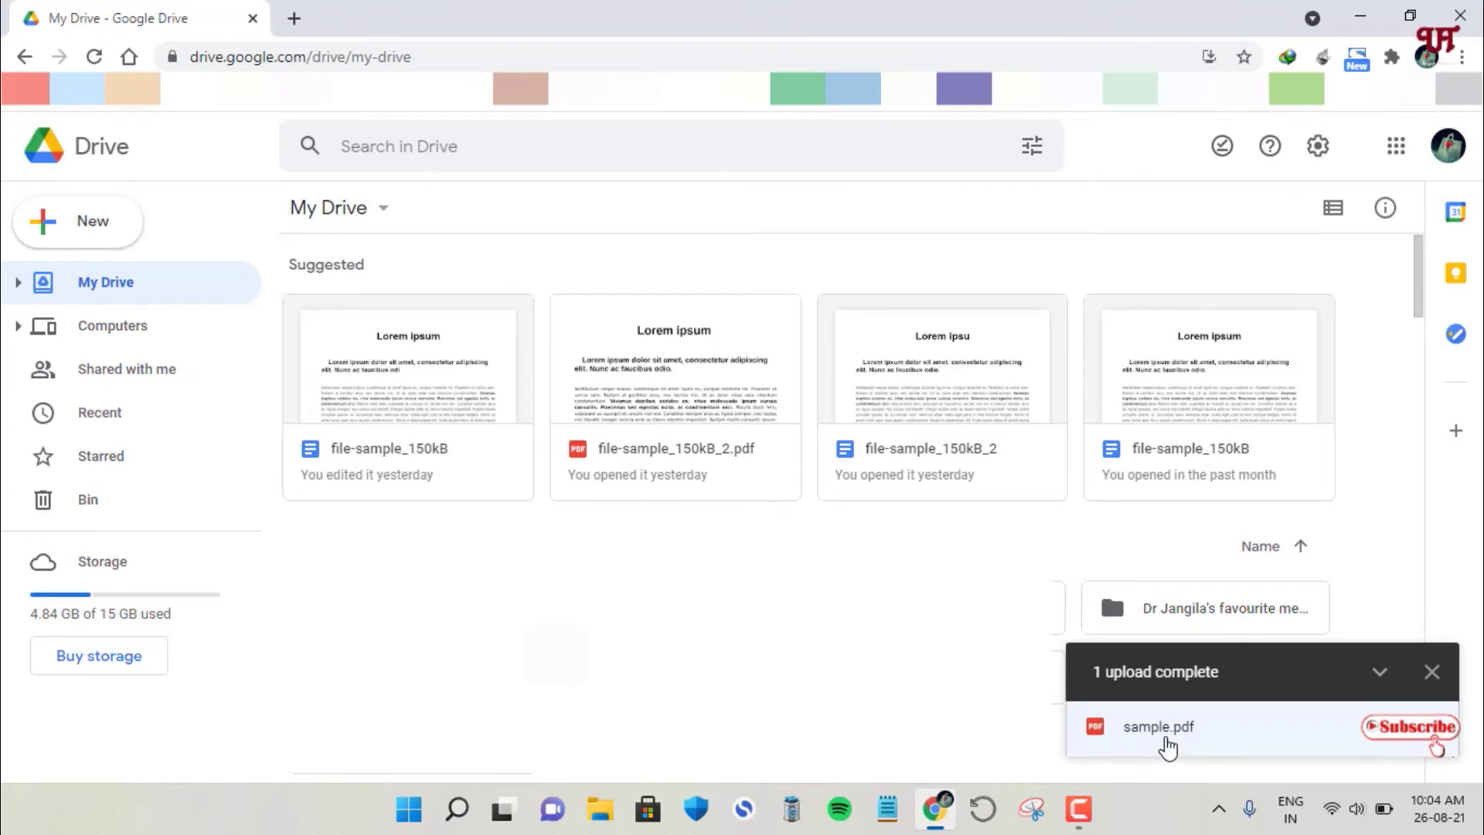
# Go to the uploaded sample.pdf's location and open it with Google Docs
pyautogui.click(1434, 743)
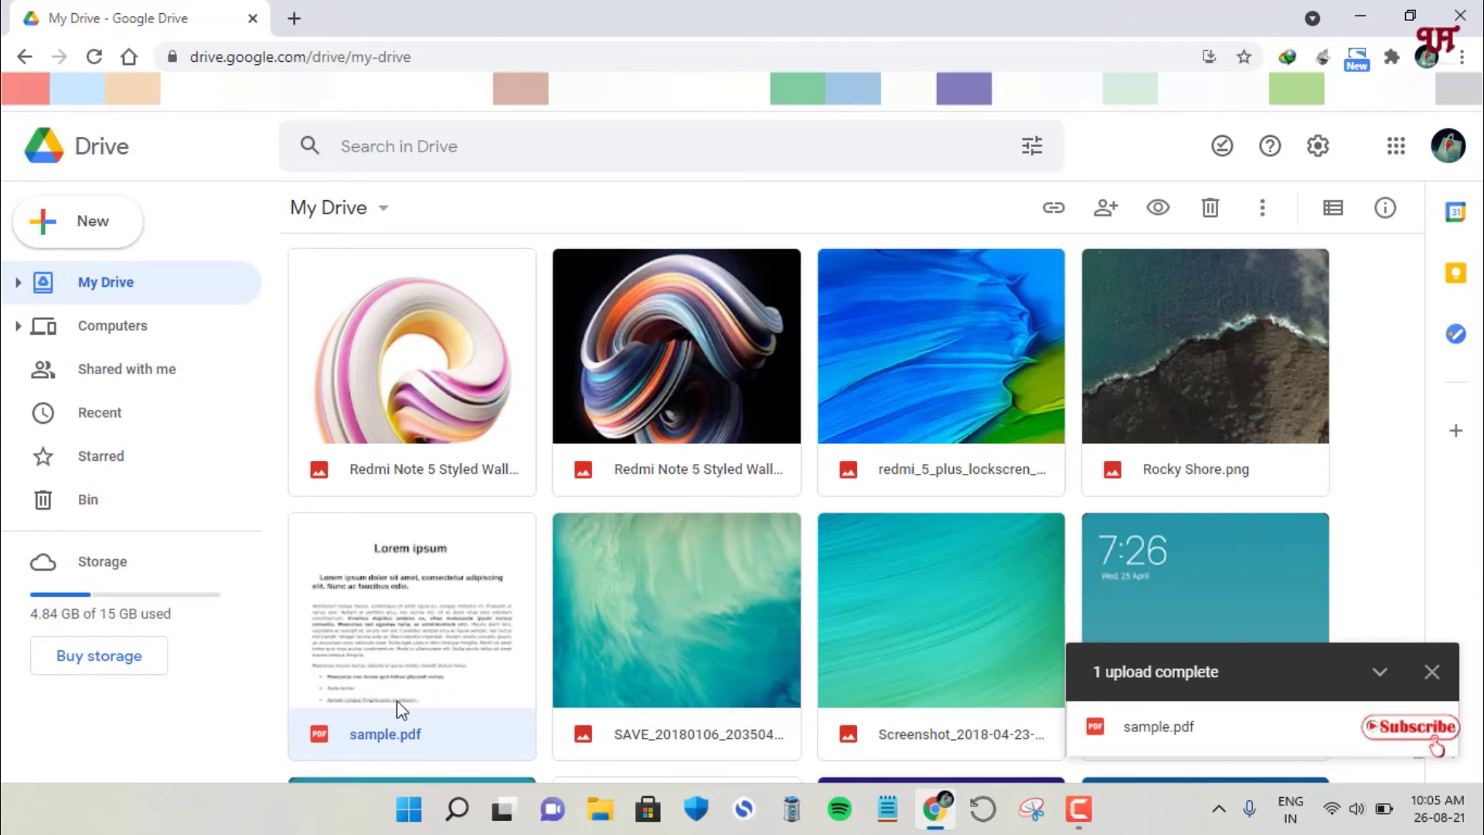
pyautogui.rightClick(402, 733)
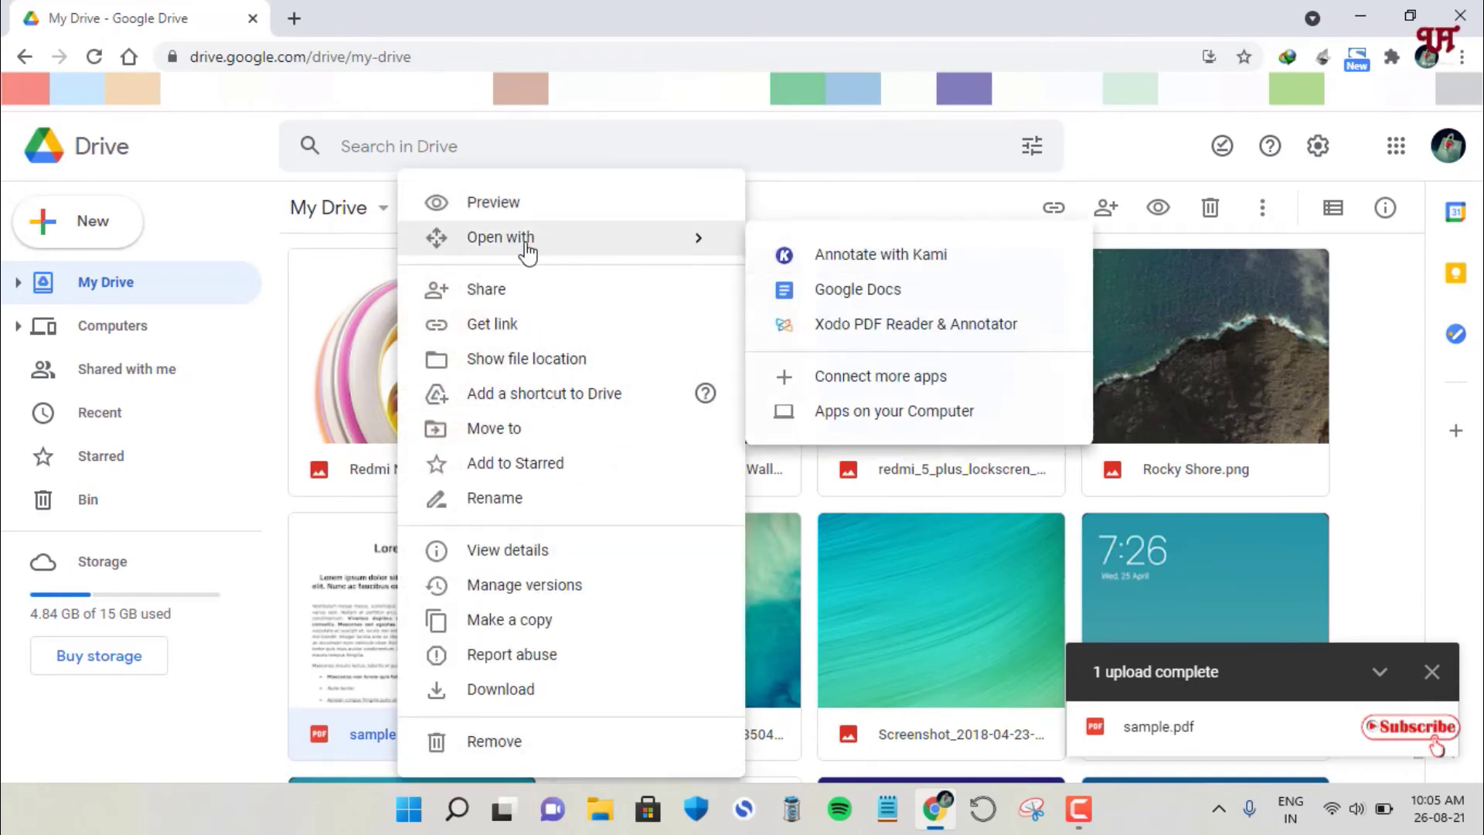
pyautogui.moveTo(501, 237)
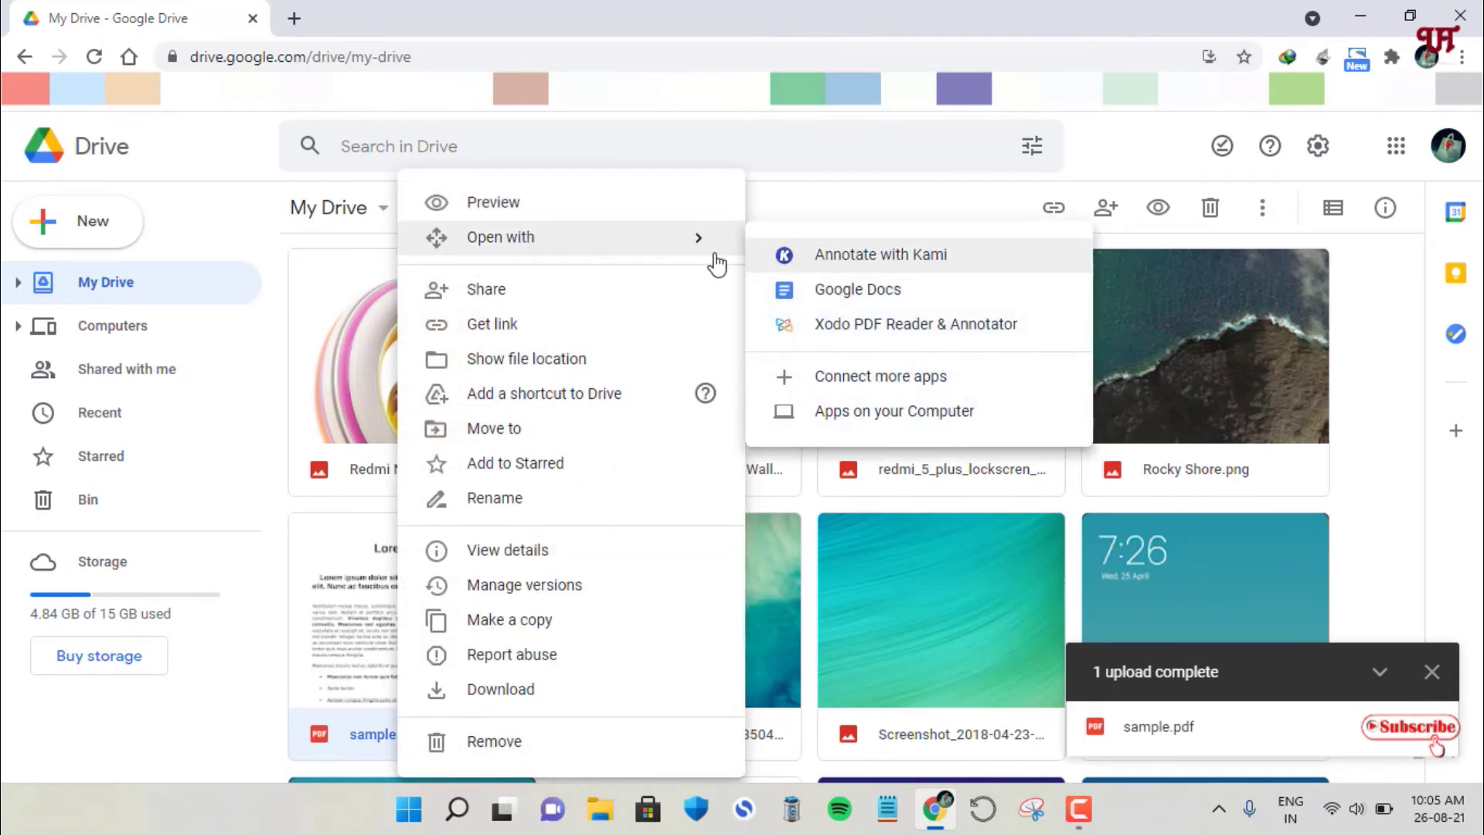
pyautogui.click(837, 300)
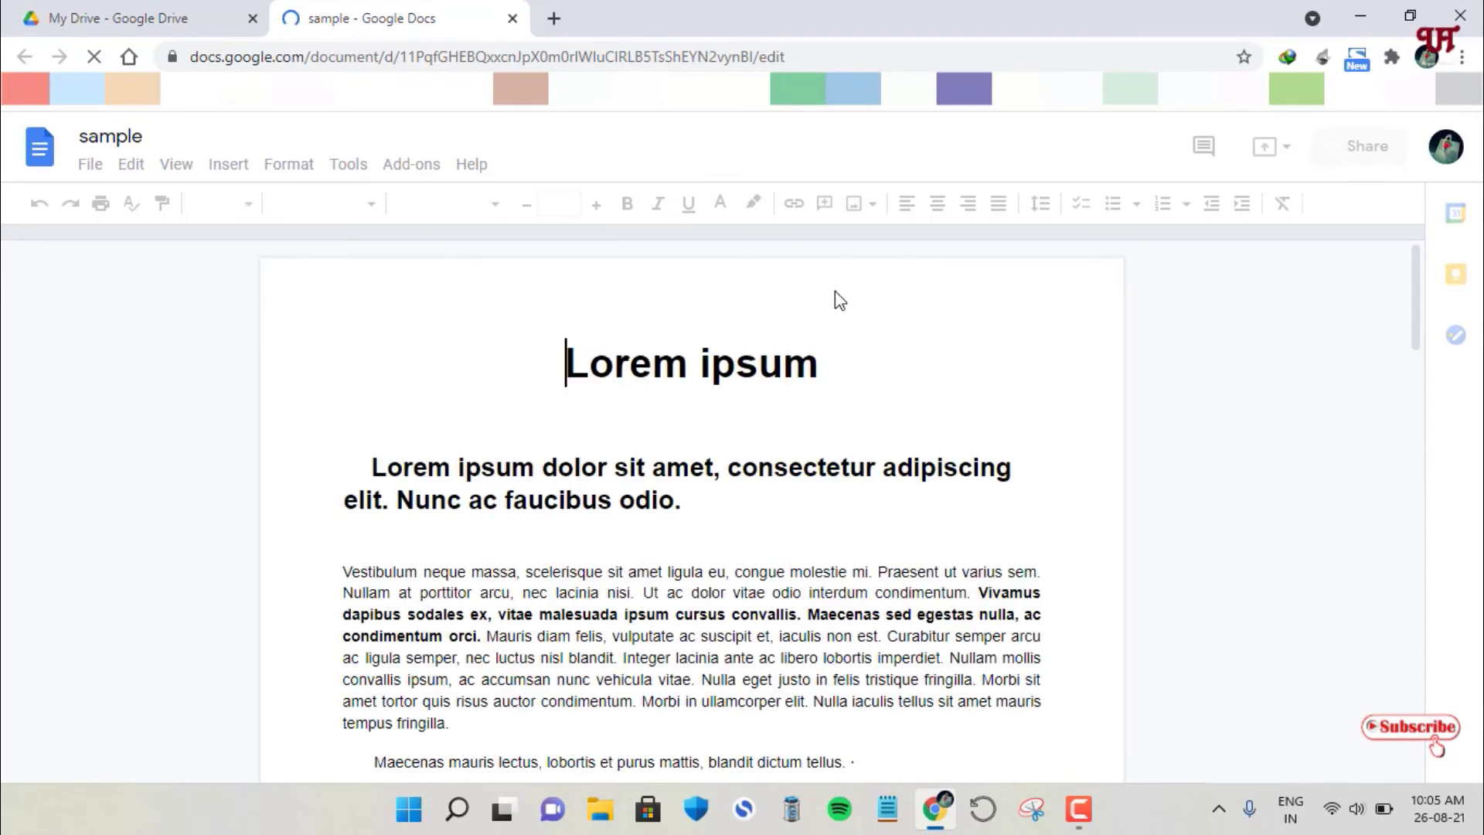
pyautogui.scroll(-3, 853, 387)
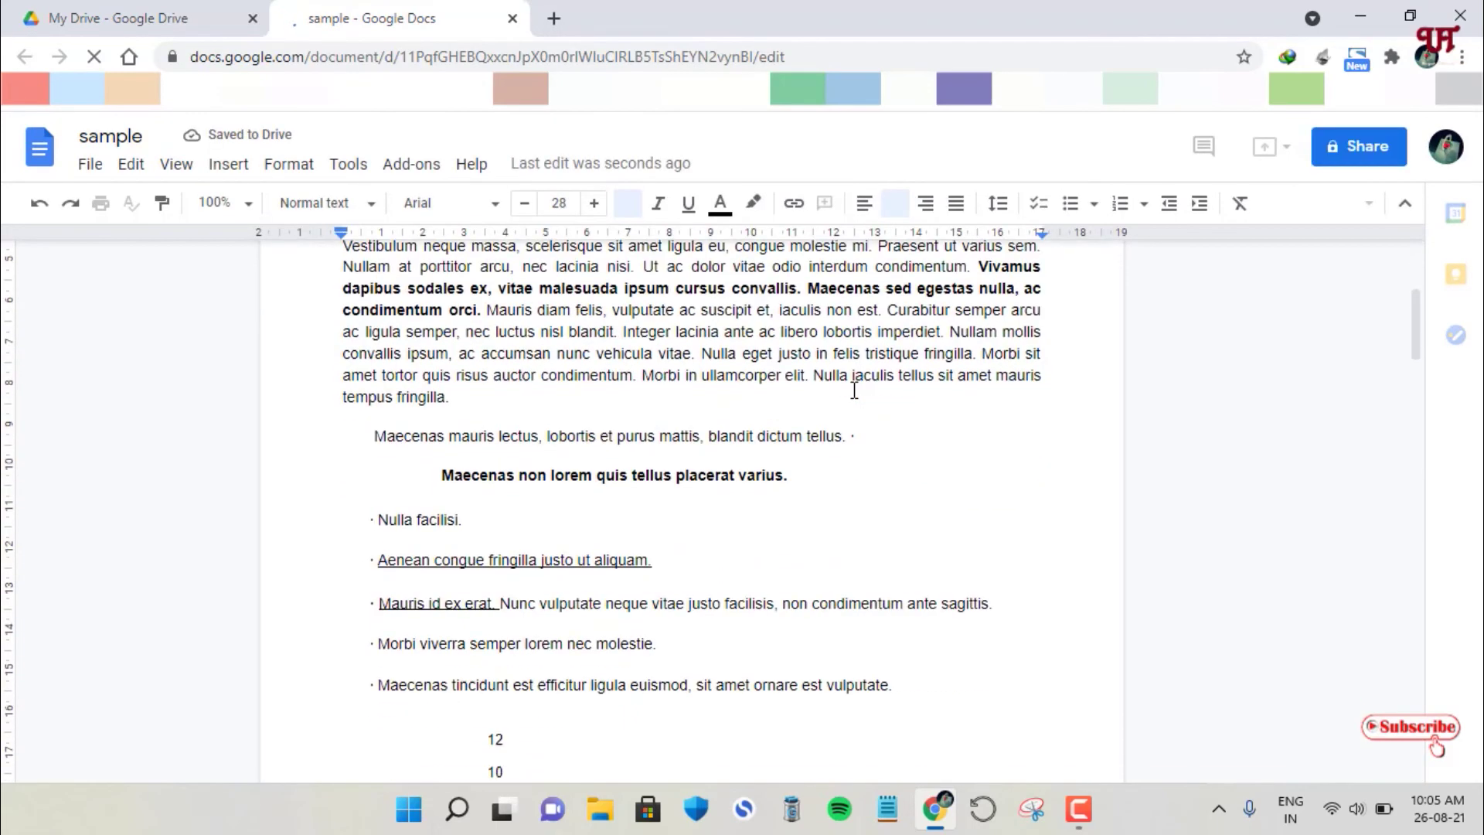
pyautogui.scroll(3, 854, 391)
# Delete the trailing space and final letters of the 'Lorem ipsum' title, then place the cursor after 'odio.'
pyautogui.click(833, 366)
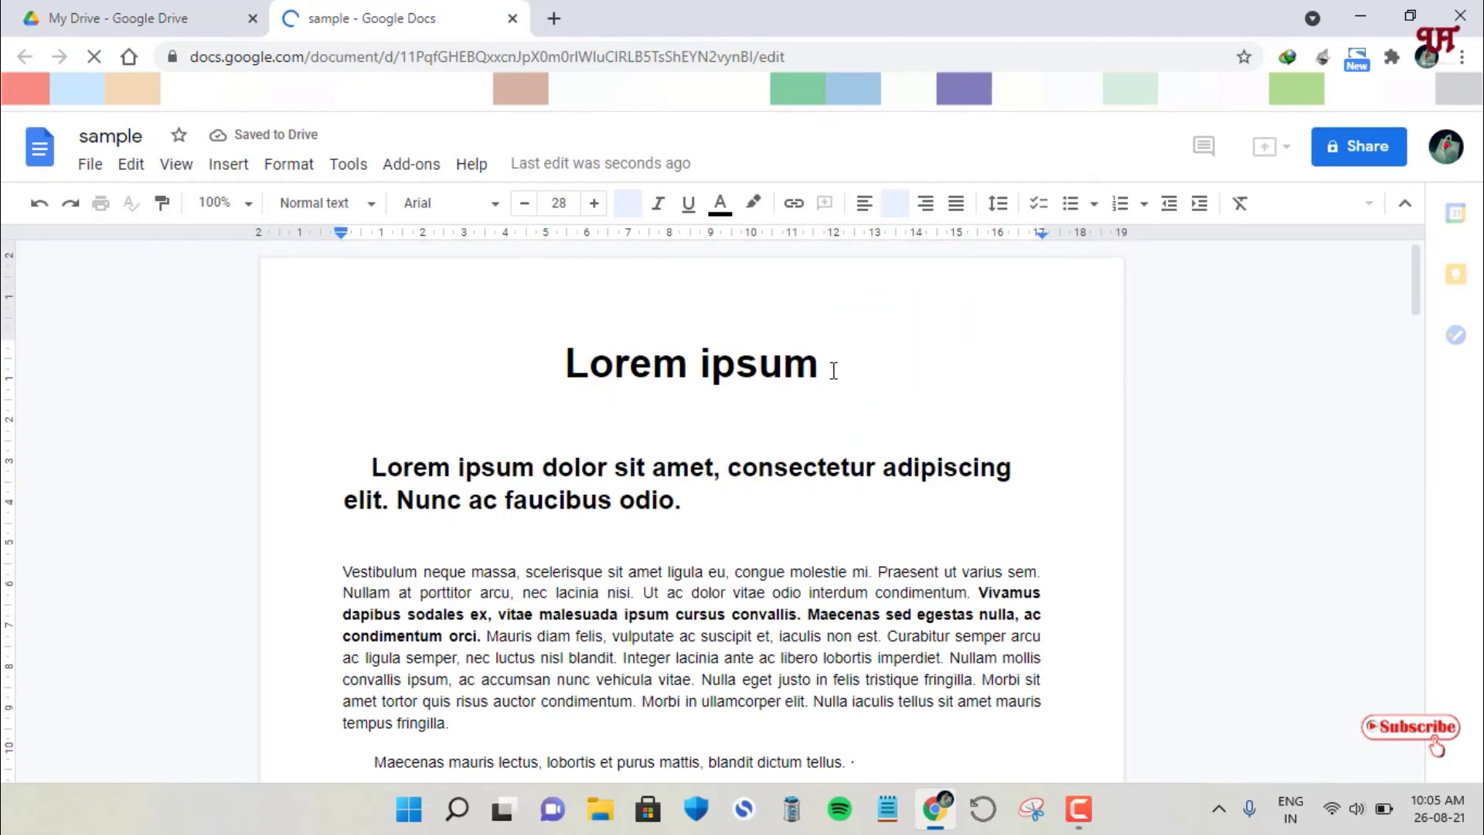
pyautogui.press('BackSpace')
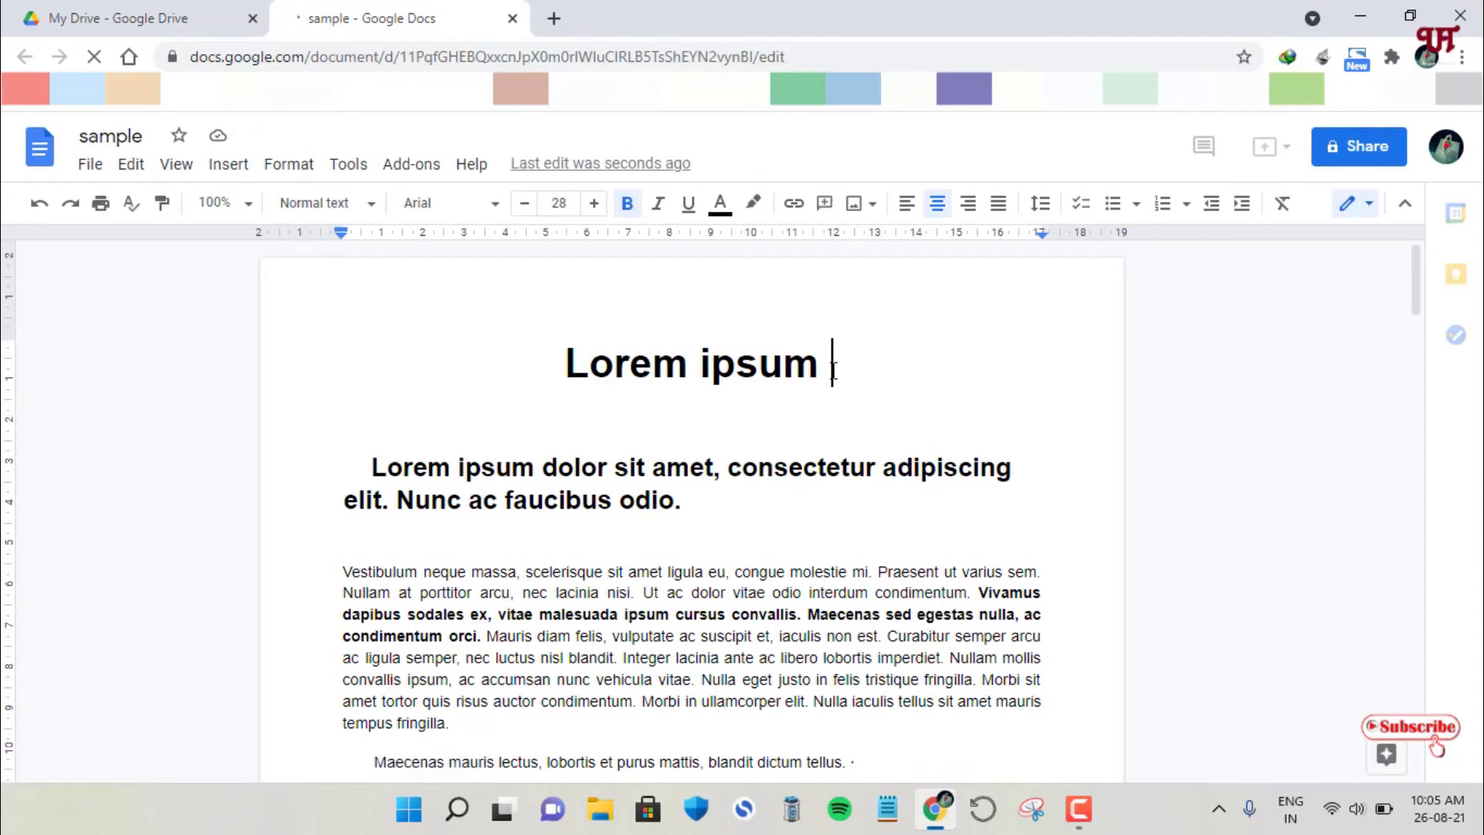
pyautogui.press('BackSpace')
pyautogui.press('BackSpace')
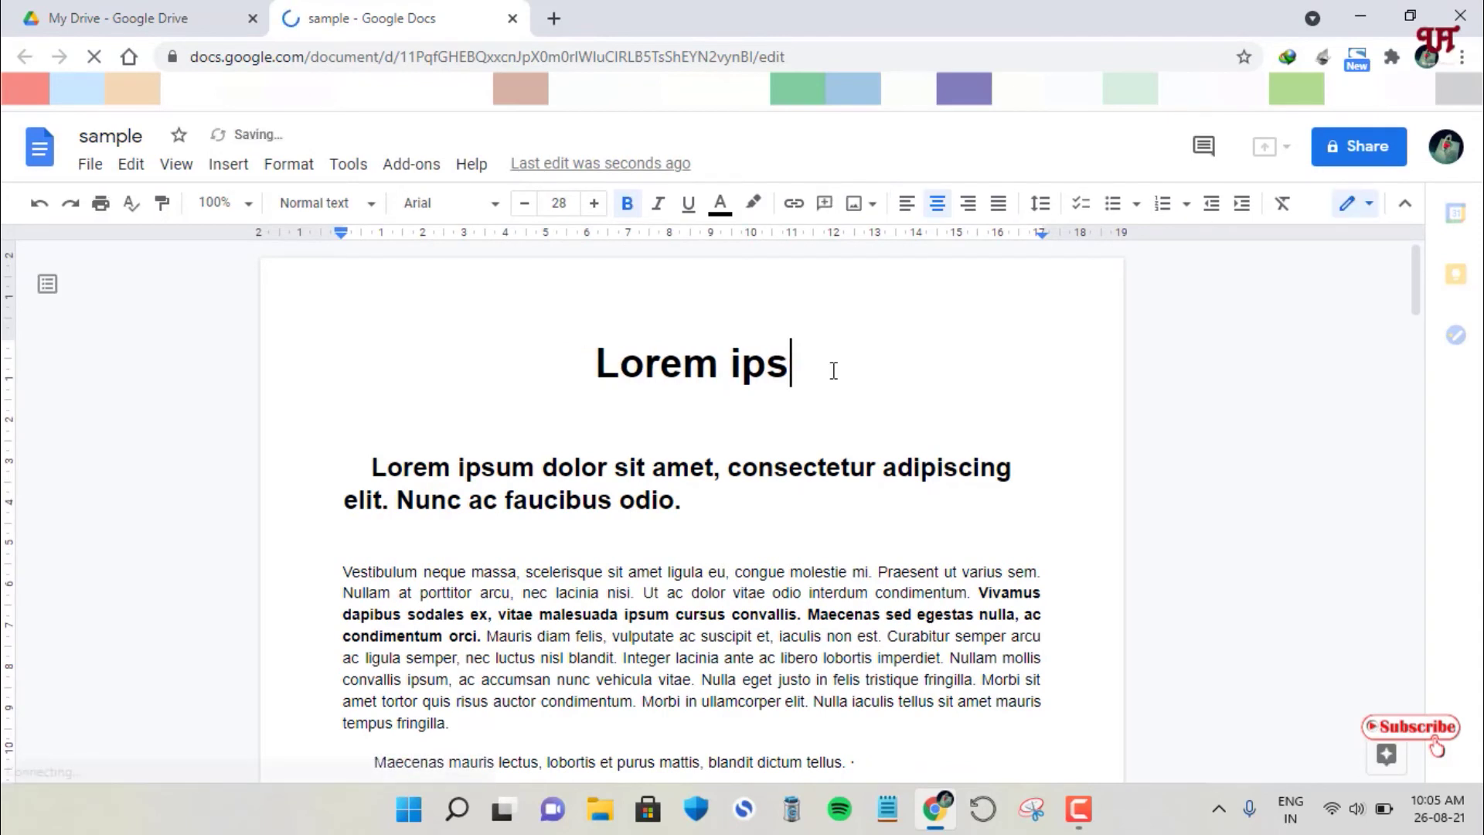
pyautogui.write('um')
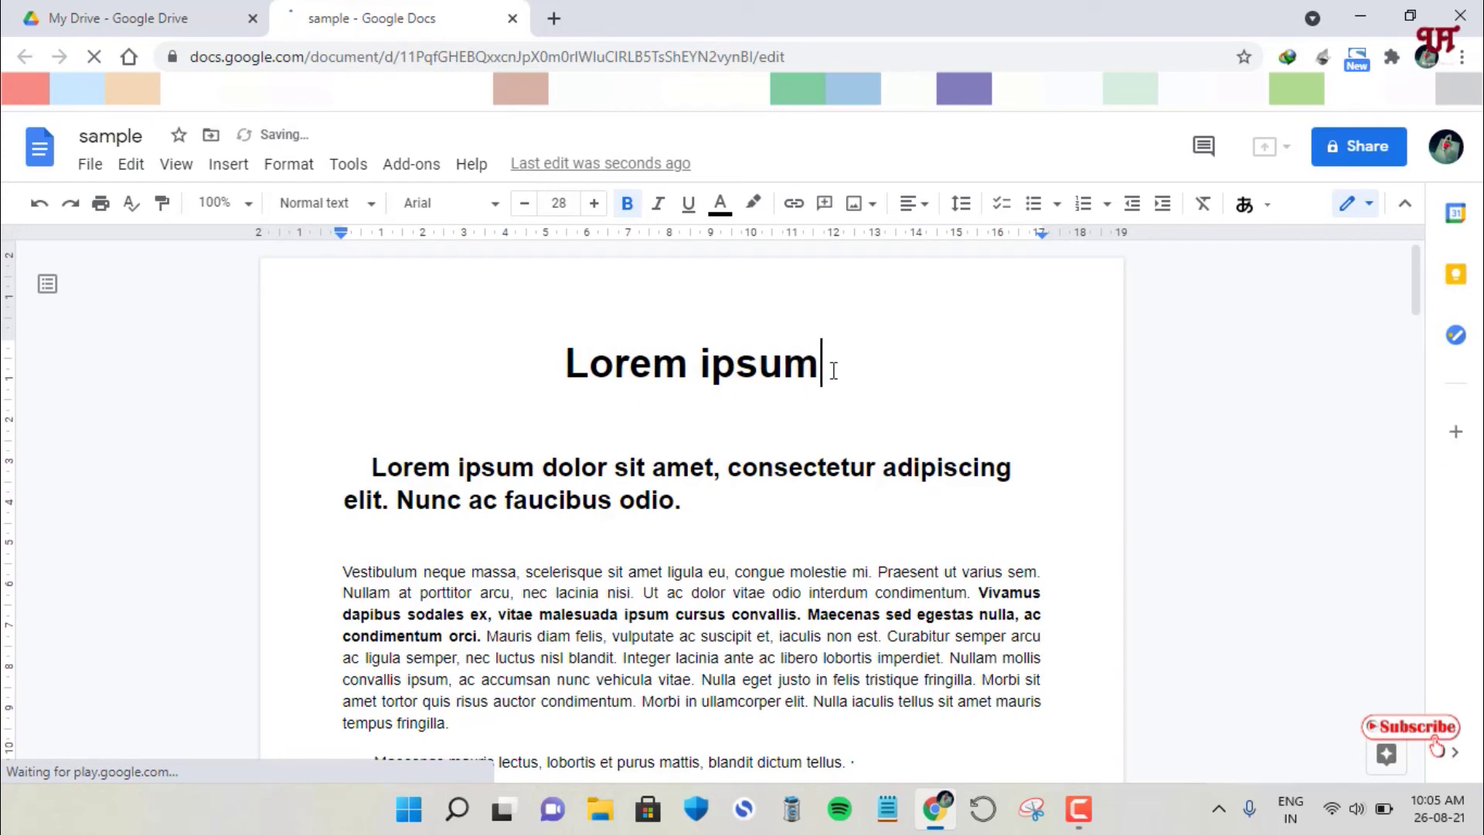
pyautogui.click(683, 500)
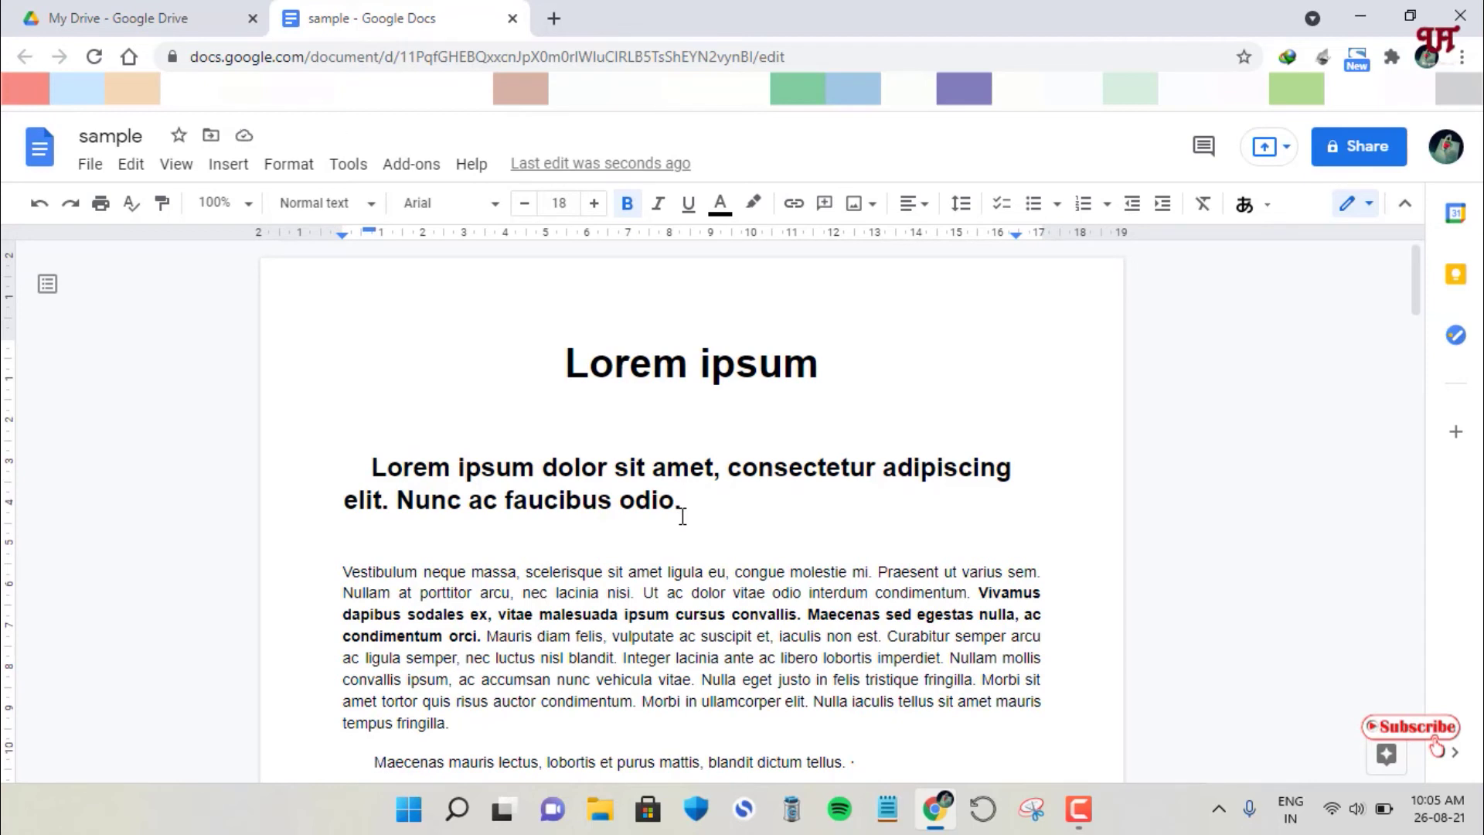
# Review the File > Download format list, close it, and minimise Chrome
pyautogui.click(91, 163)
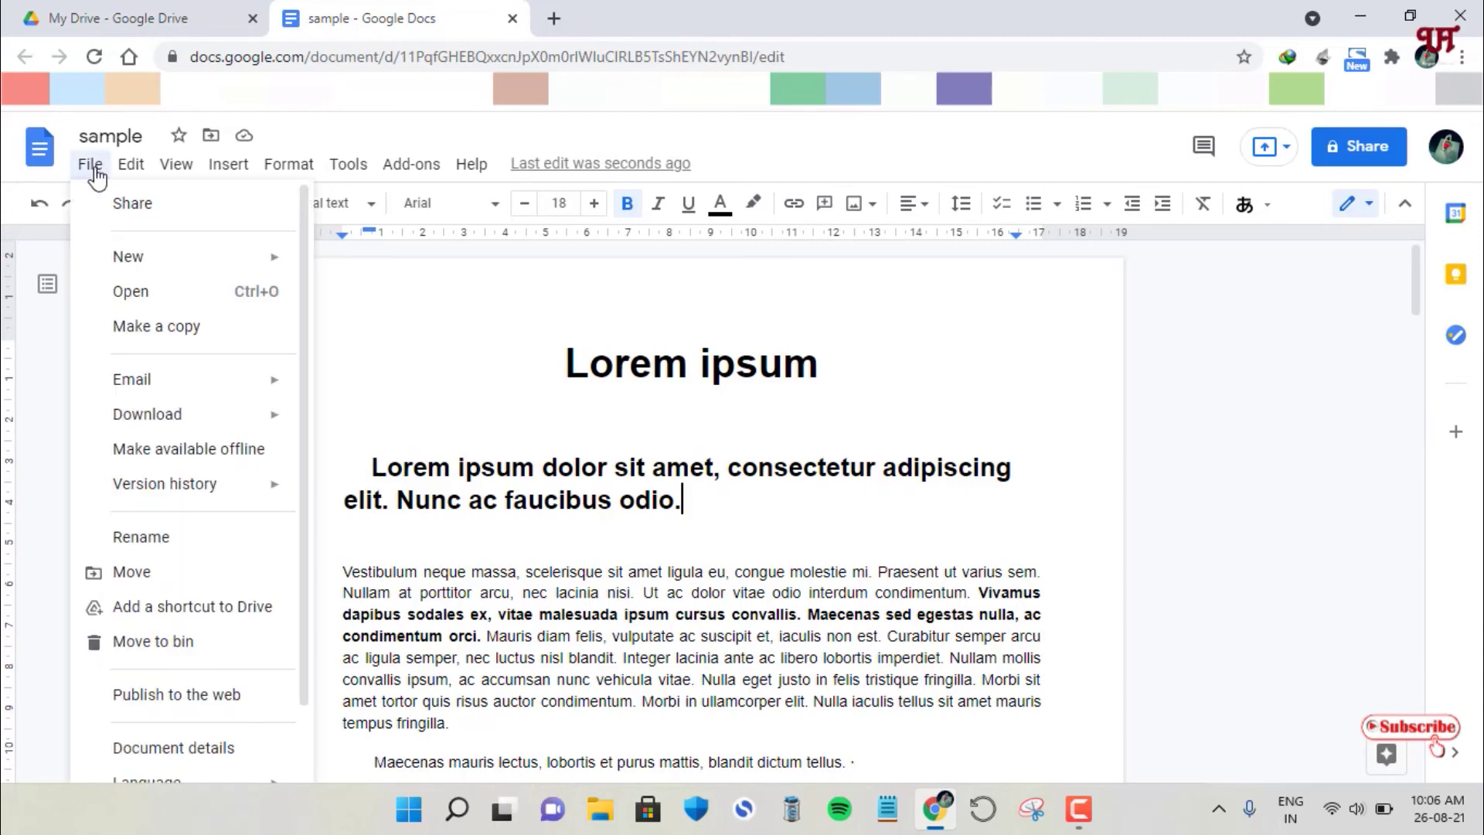
pyautogui.moveTo(147, 415)
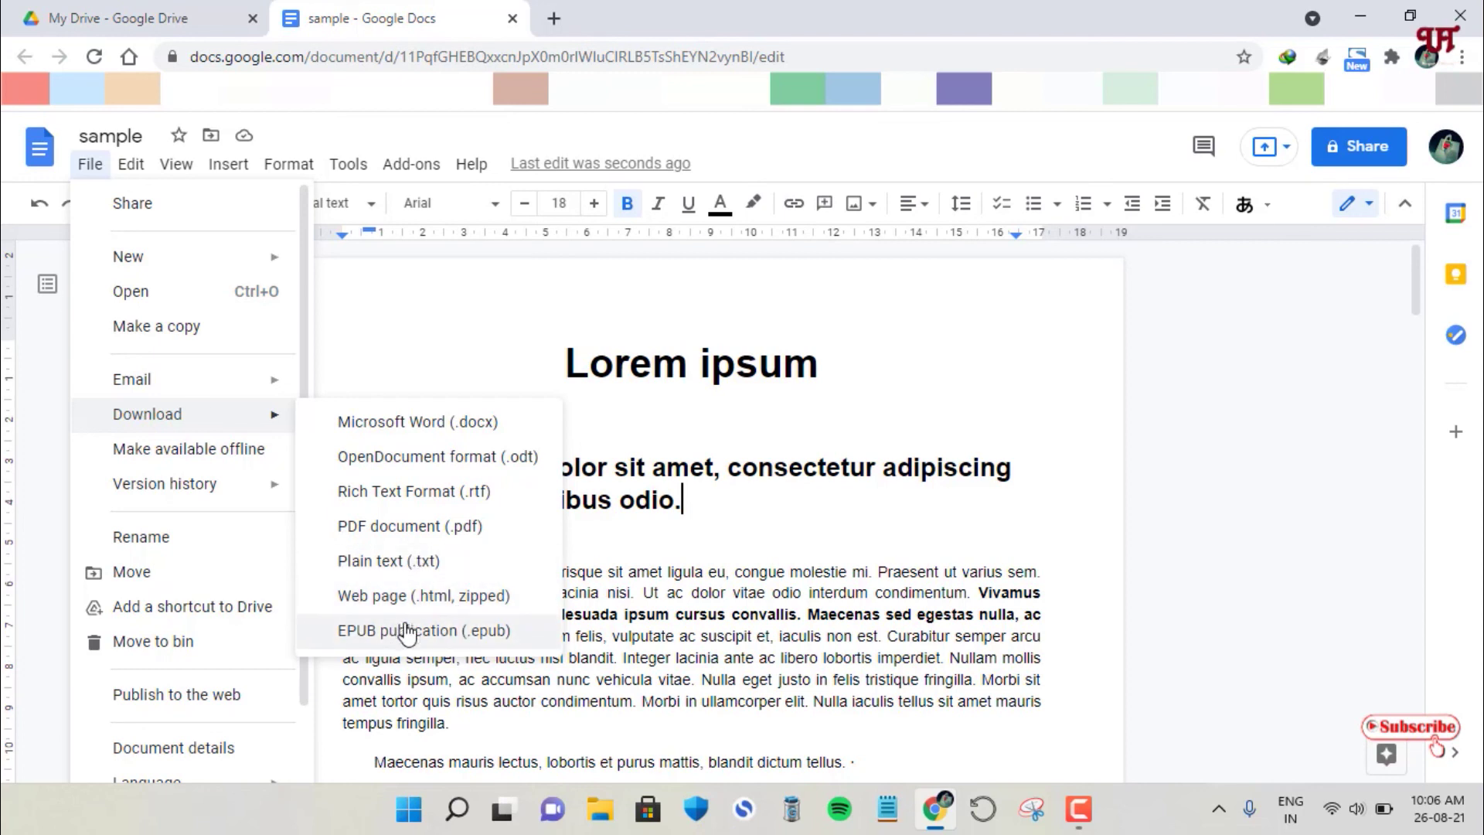
pyautogui.click(519, 356)
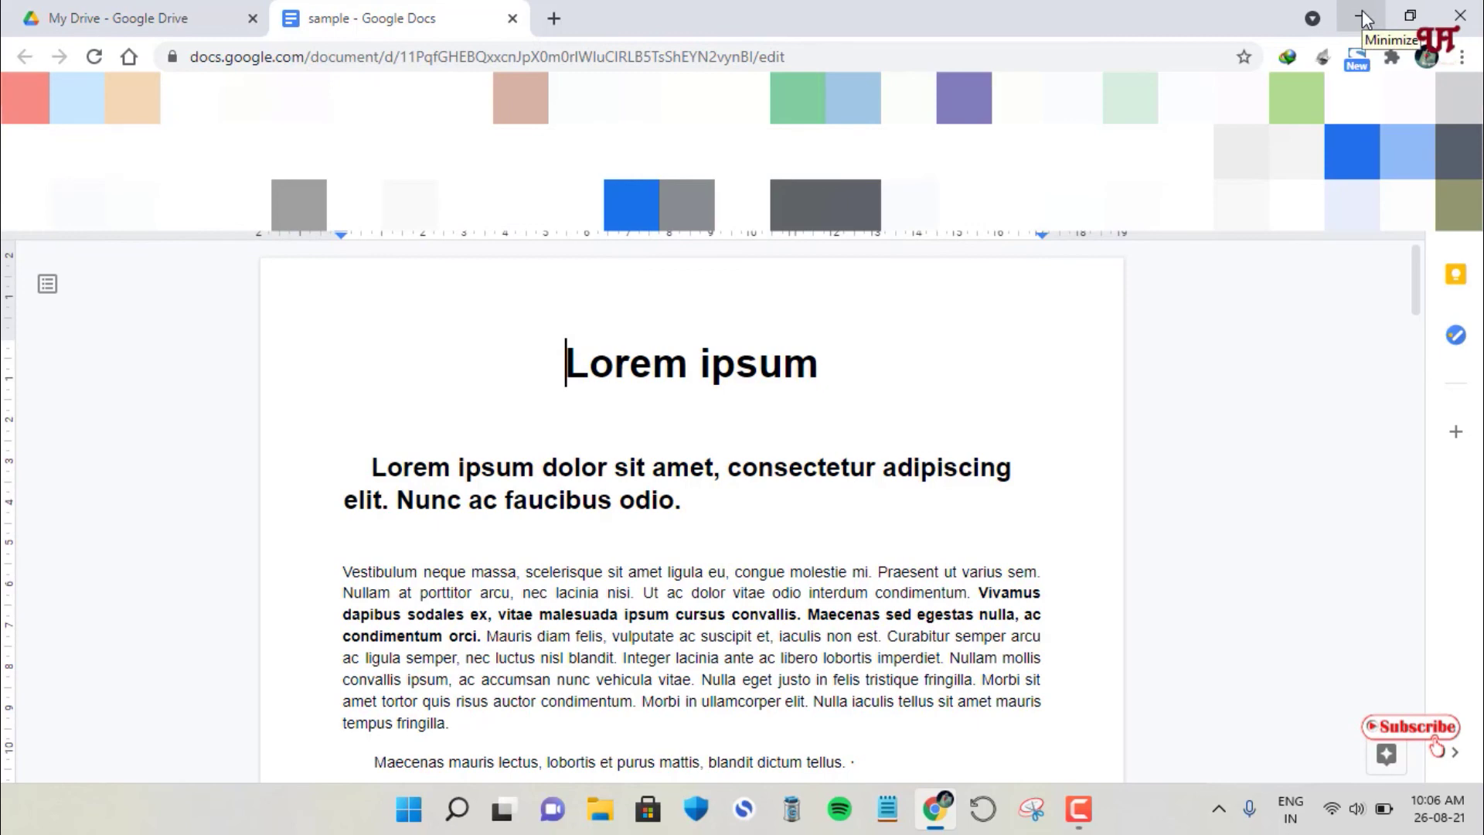
pyautogui.click(1362, 10)
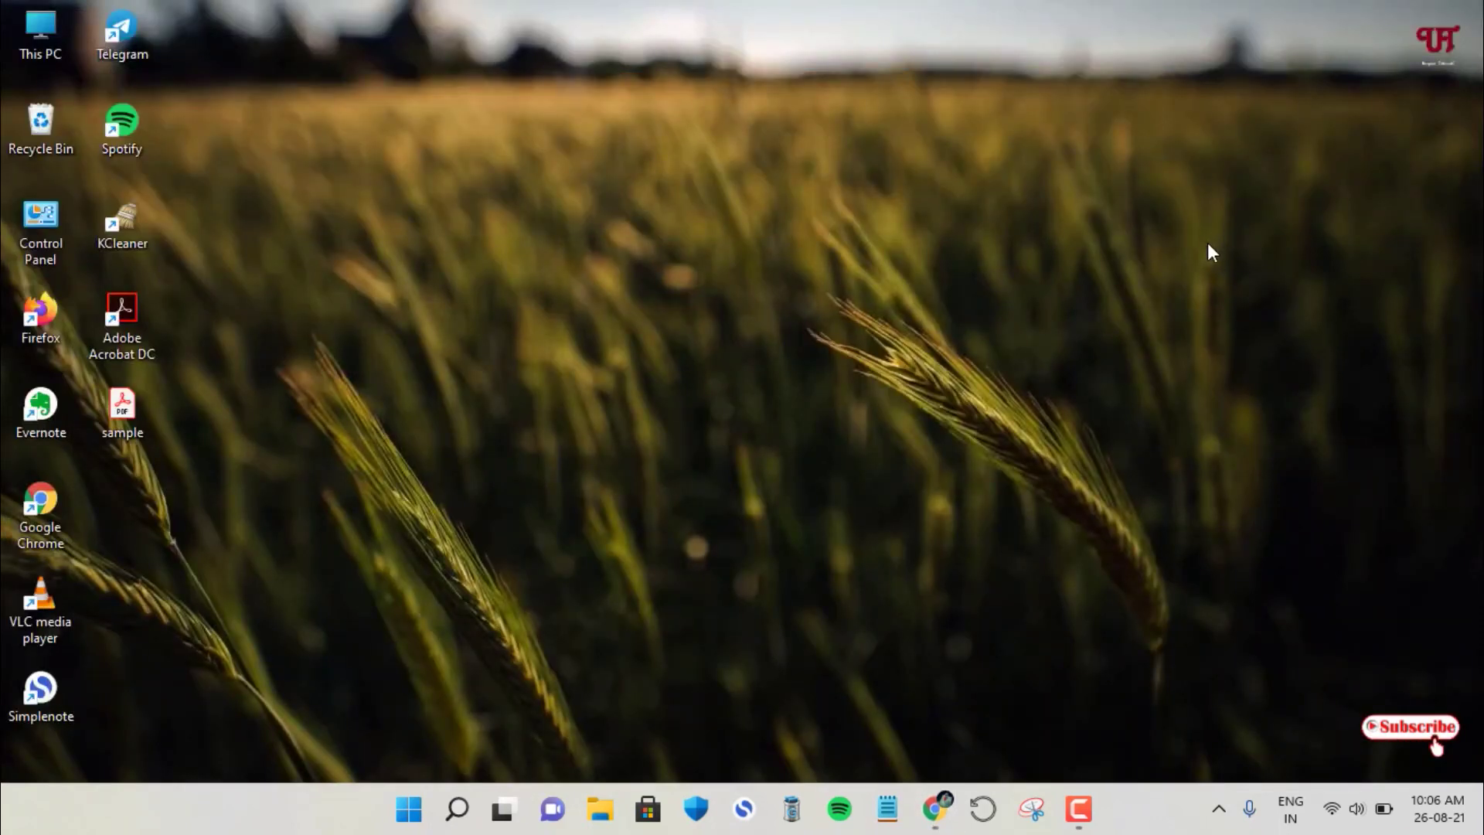